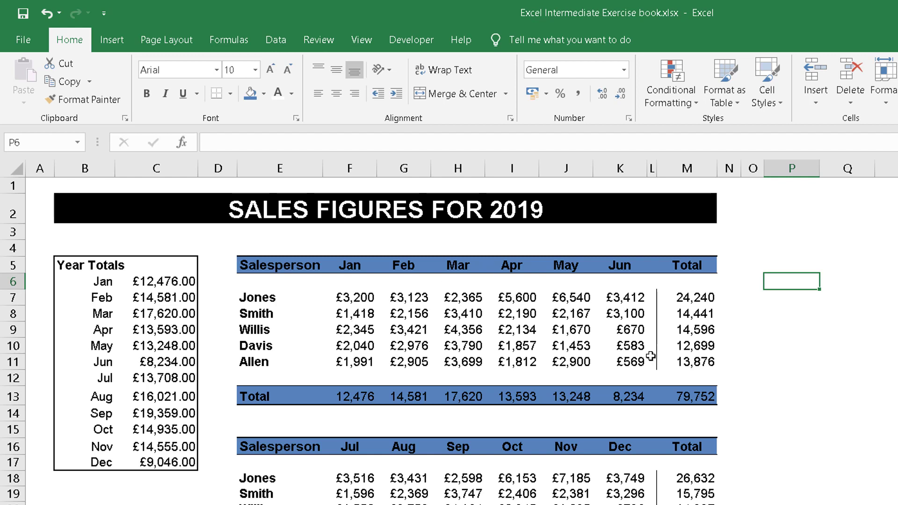
Highlight January–June sales figures in F7:K11 that are less than 2000 with Light Red Fill with Dark Red Text
click(359, 299)
drag(363, 327, 632, 363)
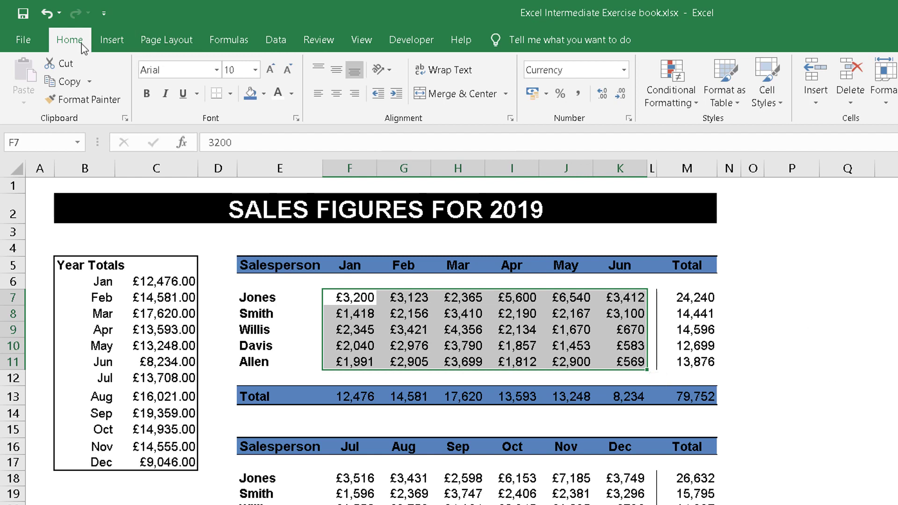
click(676, 89)
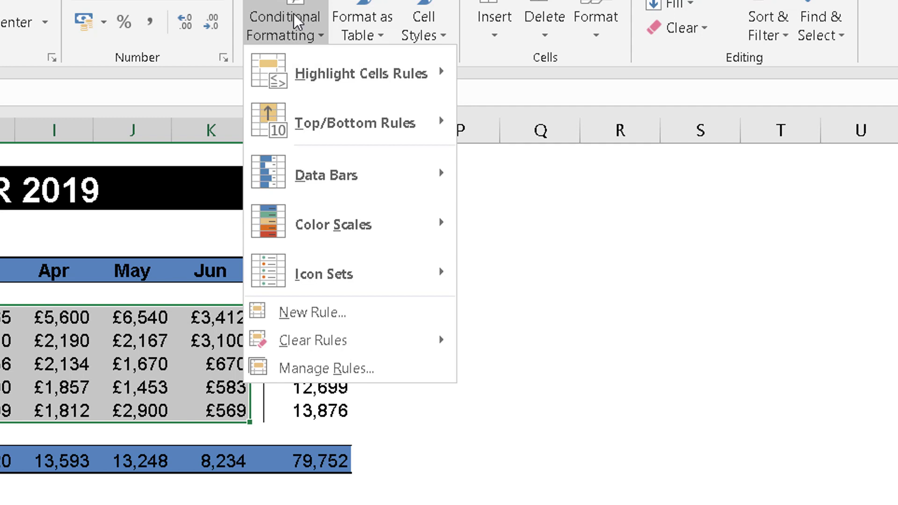
mouse_move(322, 71)
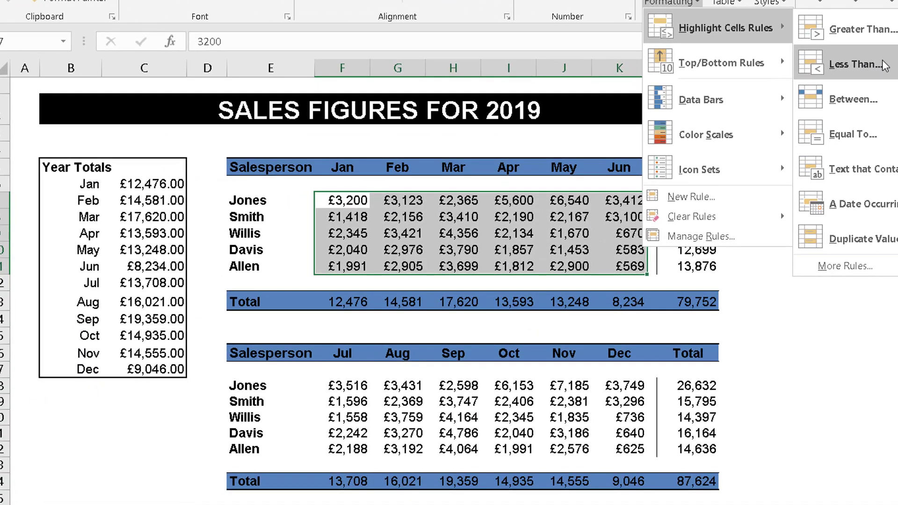
click(859, 64)
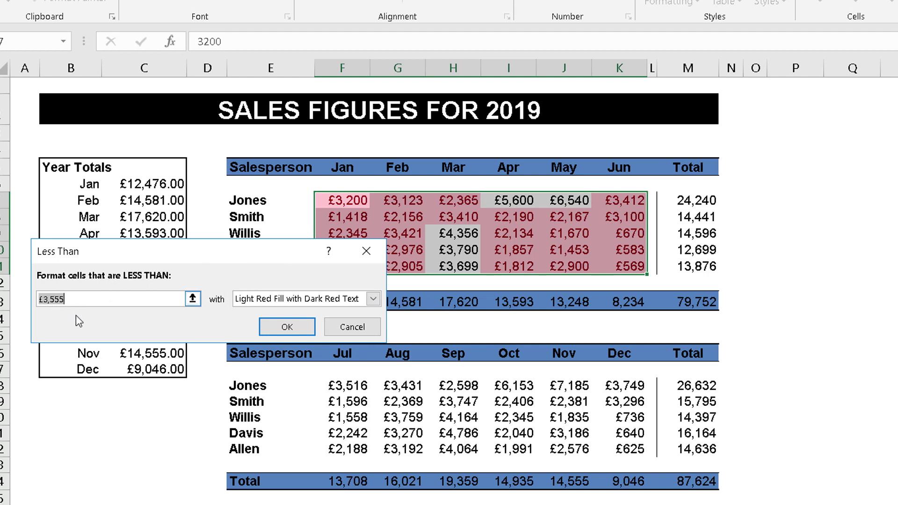
key(BackSpace)
text(2000)
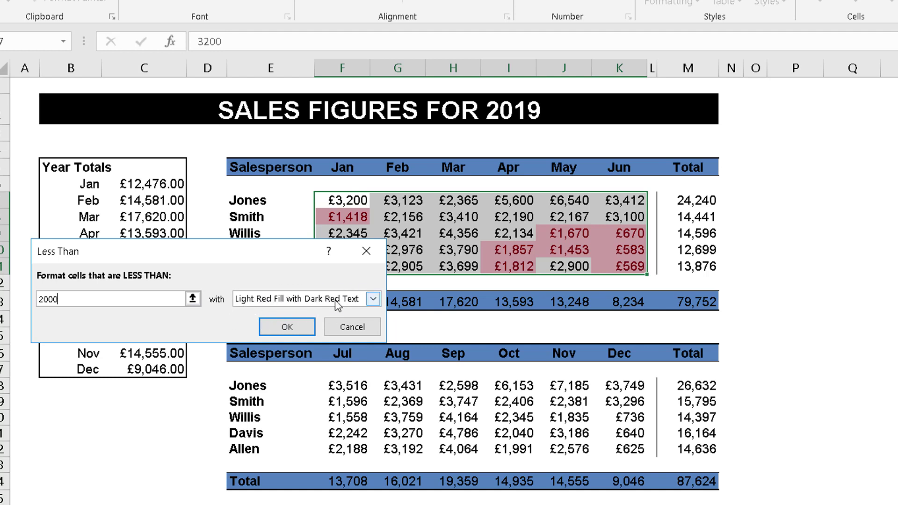
click(373, 300)
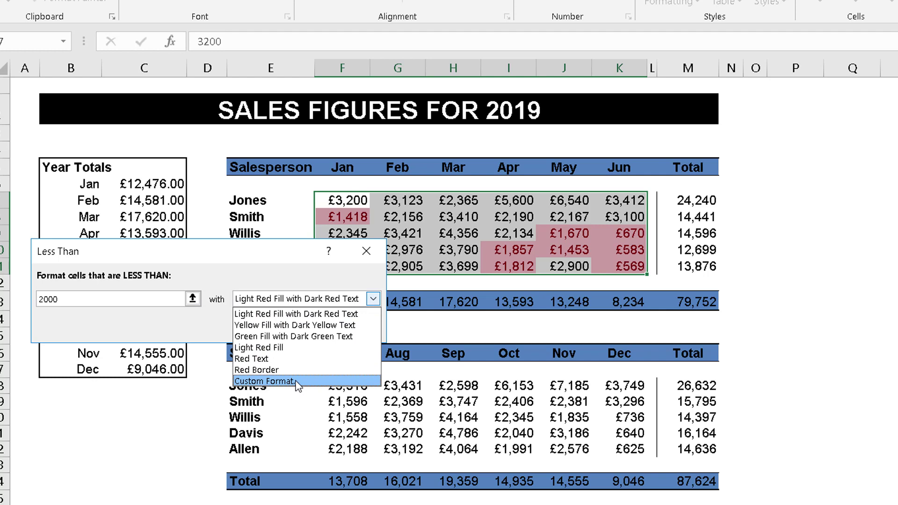
click(300, 314)
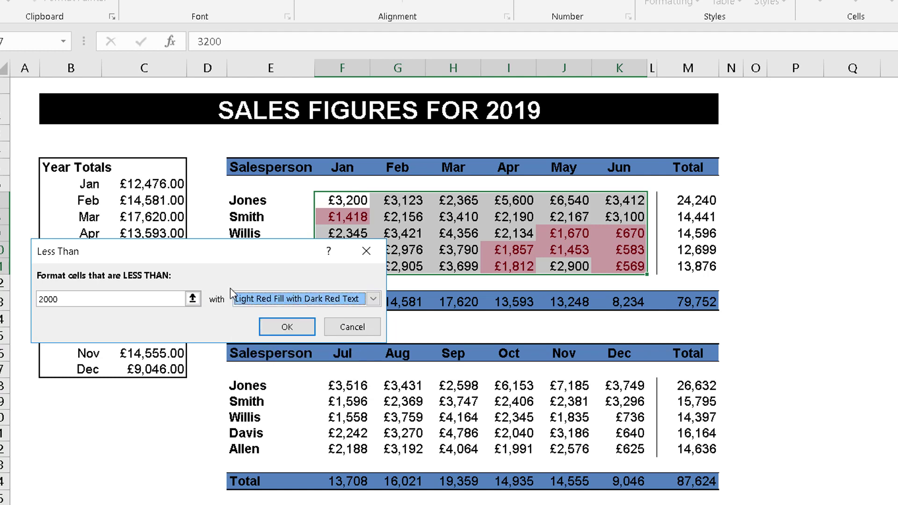
click(290, 327)
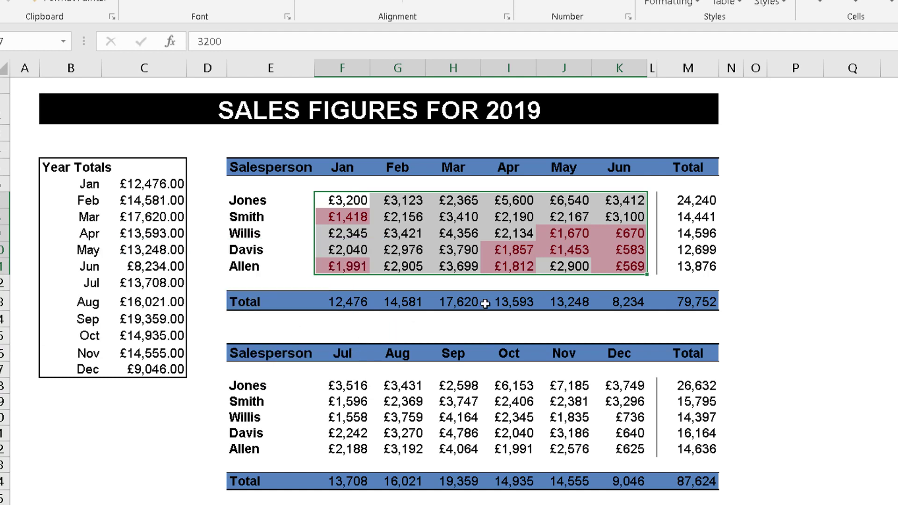
click(764, 237)
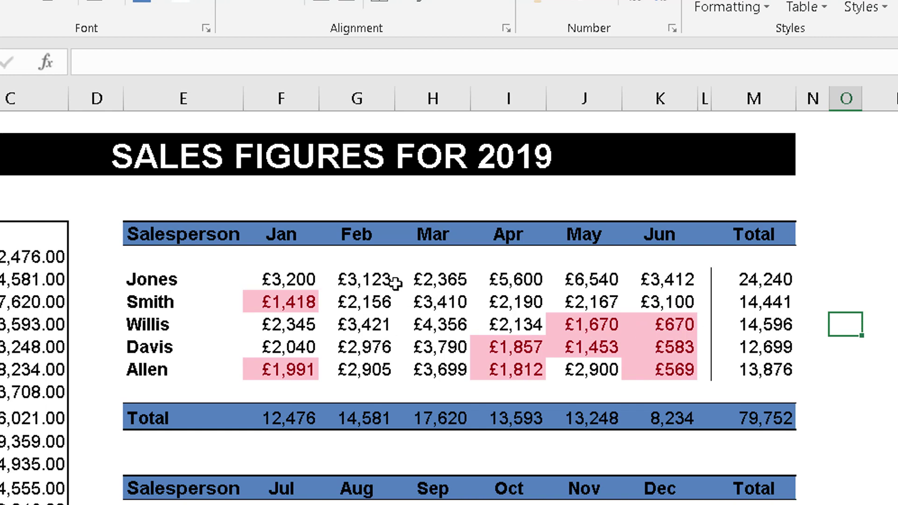
Set the June sales figure in K10 to 3000 and the March figure in H7 to 200
click(660, 349)
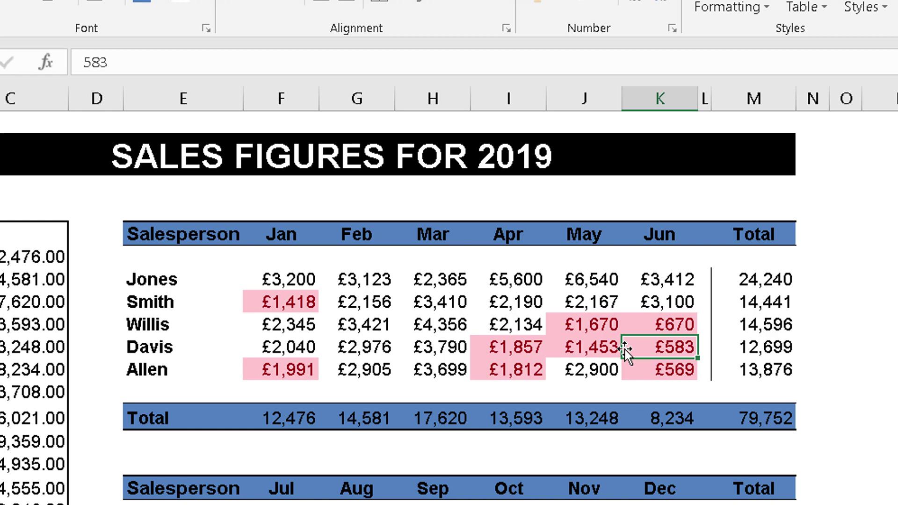
text(3000)
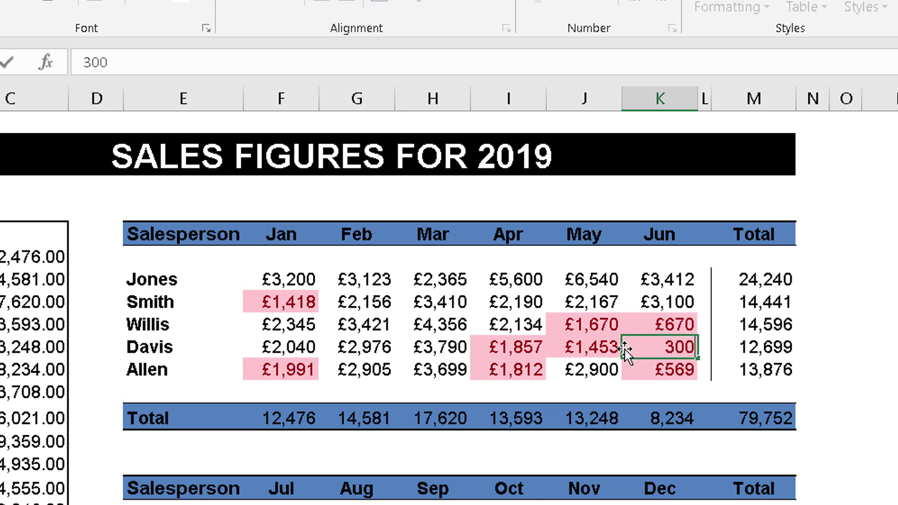
key(Return)
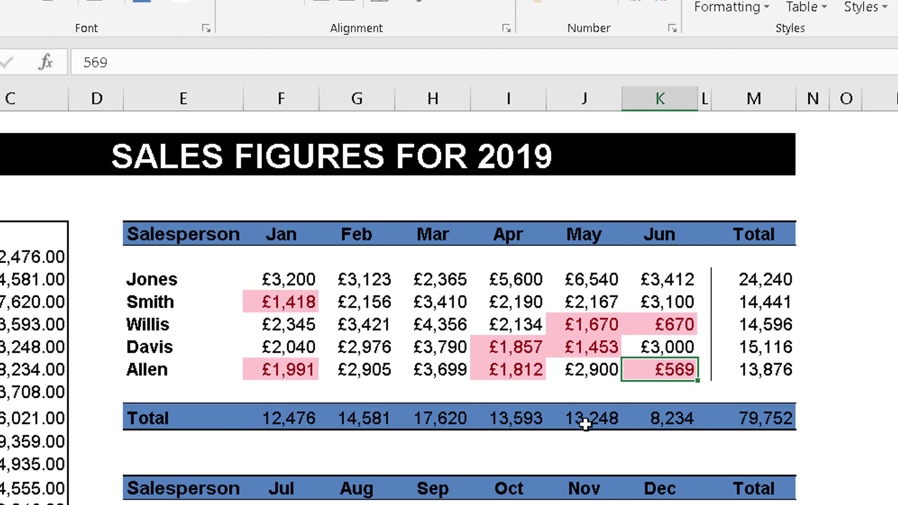
click(438, 278)
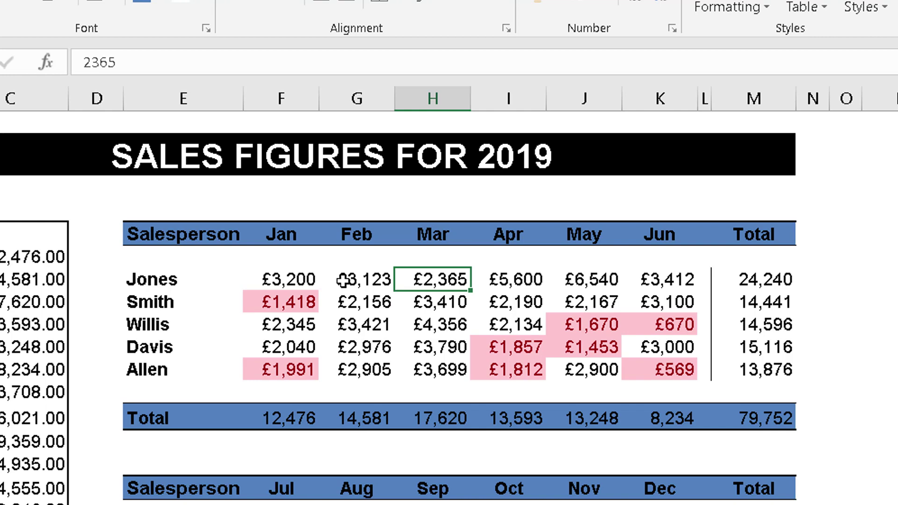
text(200)
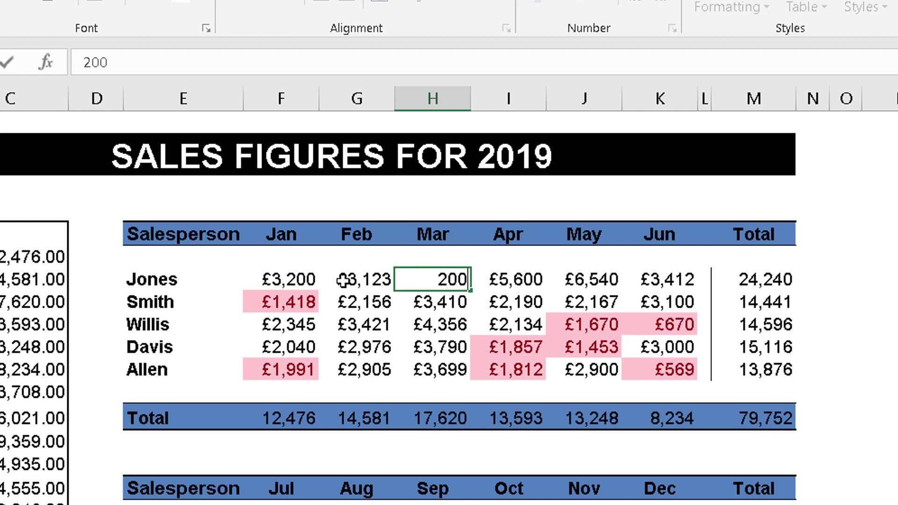
key(Return)
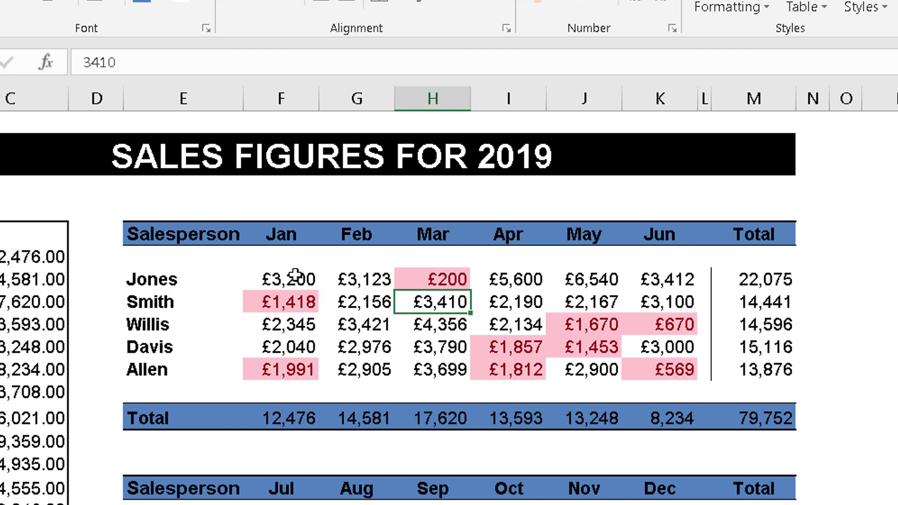
Highlight sales figures in F7:K11 that are greater than 5000 with Green Fill with Dark Green Text
drag(296, 275, 692, 369)
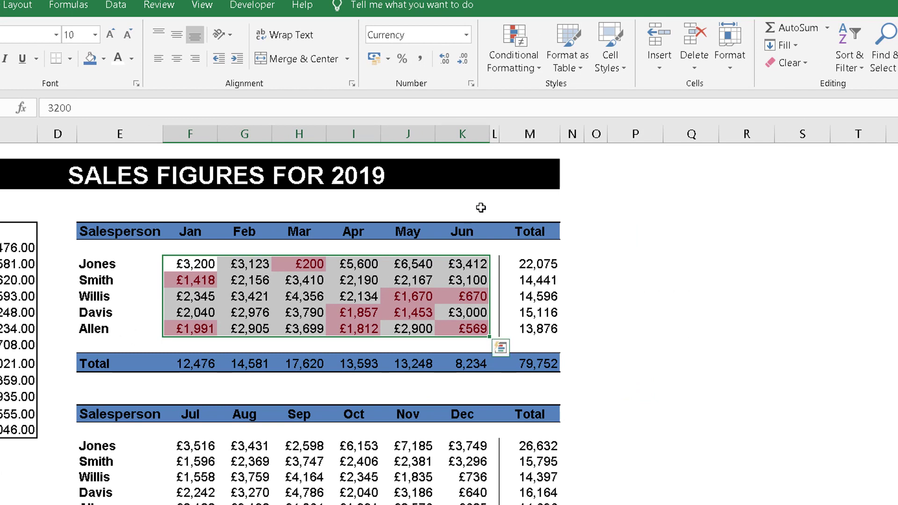
click(519, 54)
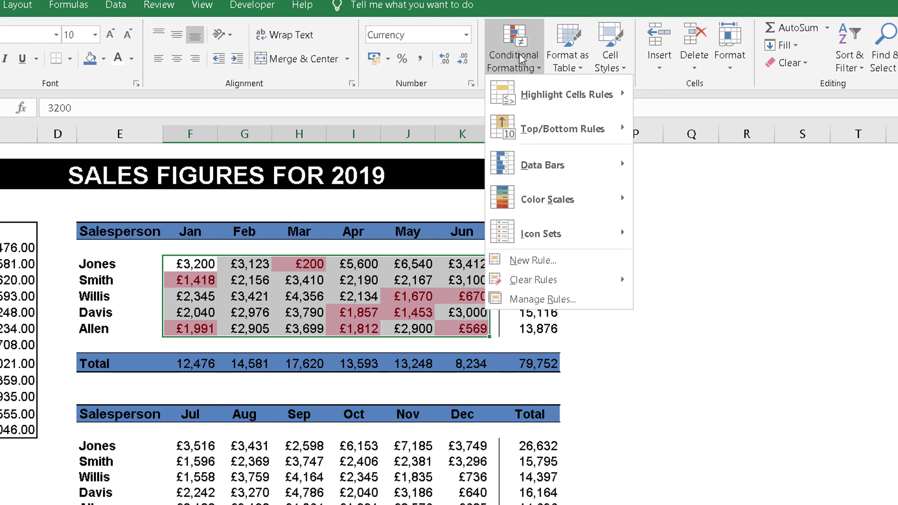
mouse_move(536, 97)
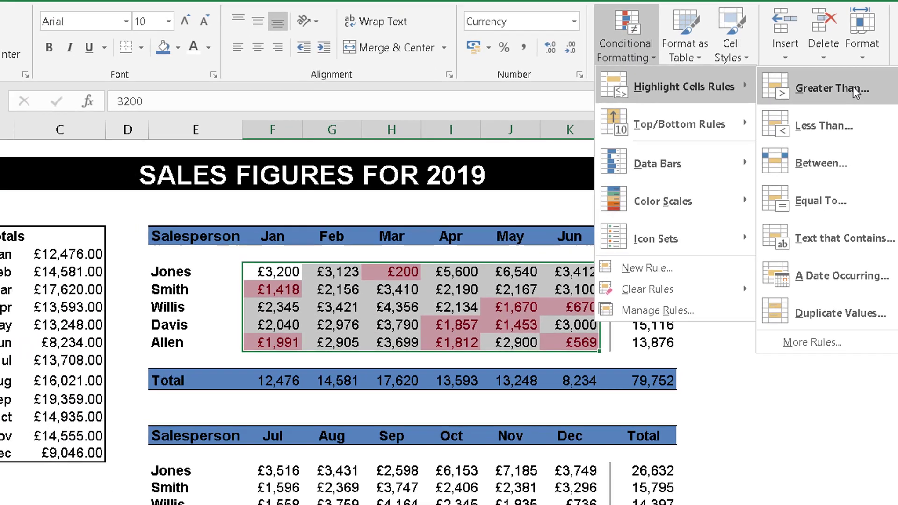
click(717, 102)
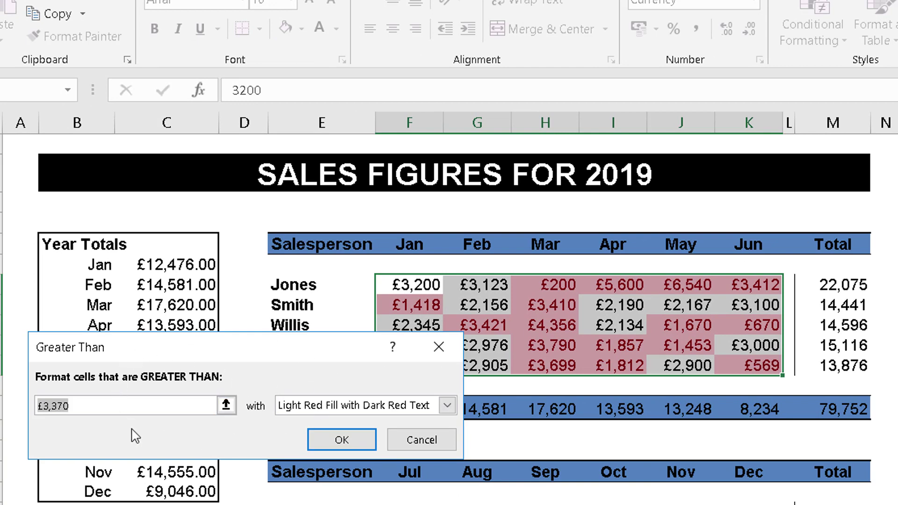
text(5000)
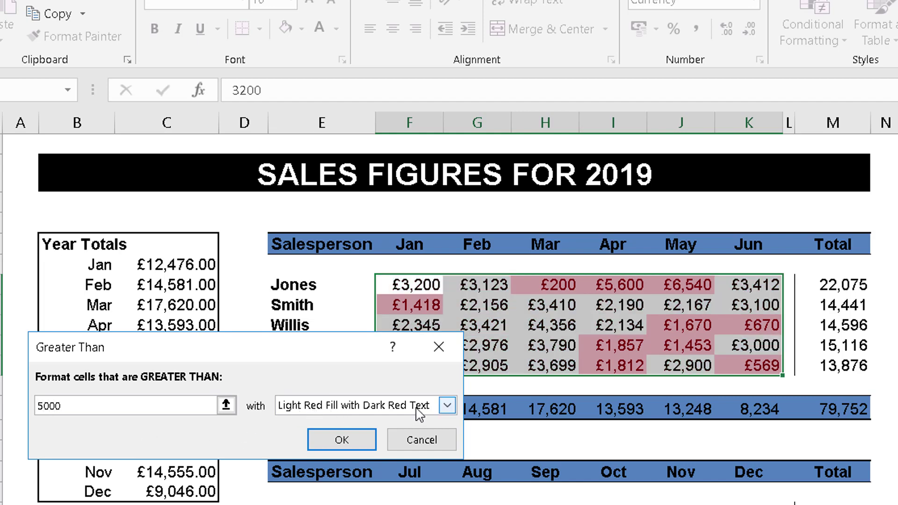
click(447, 405)
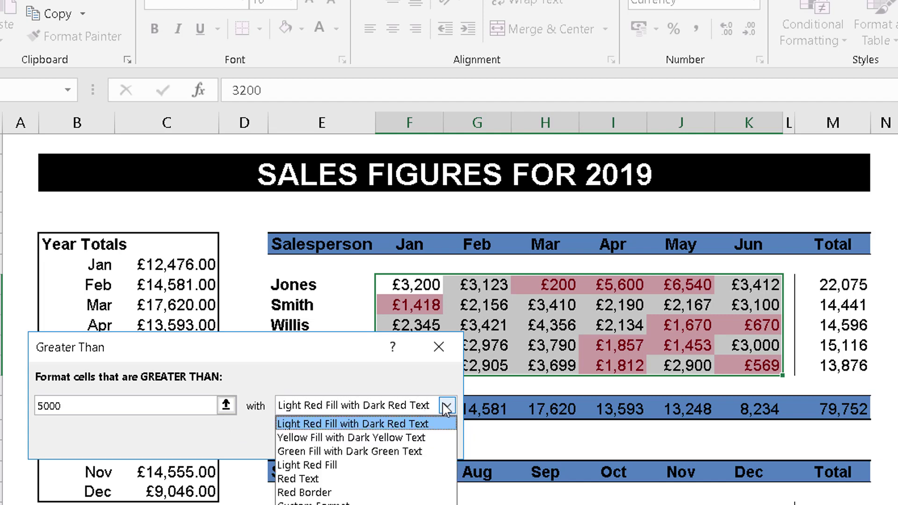
click(344, 451)
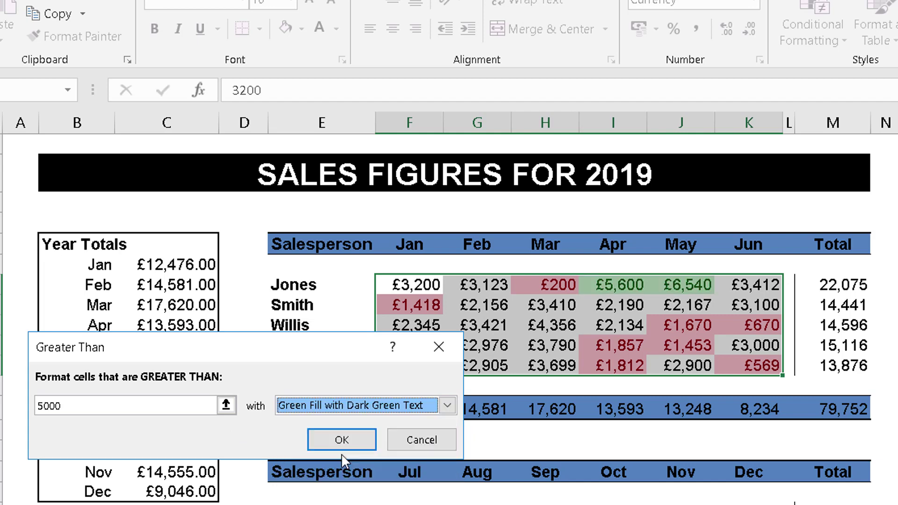
click(329, 442)
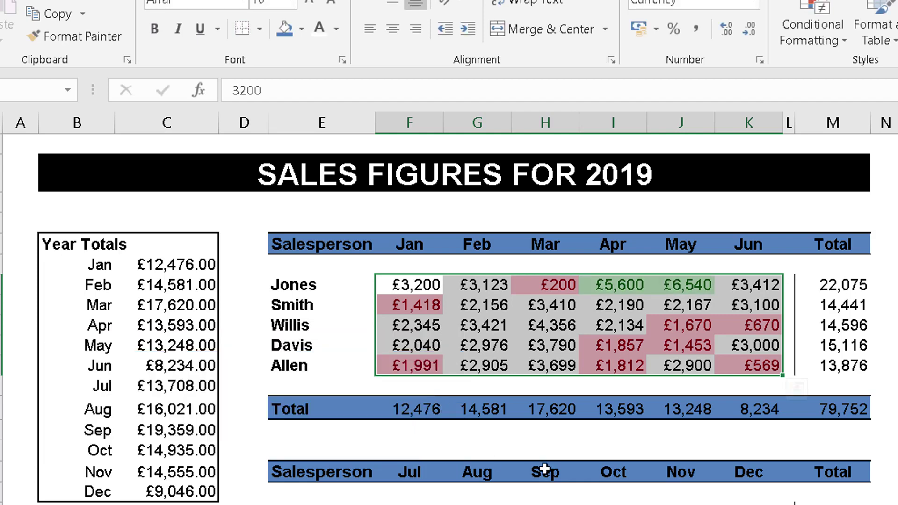
click(795, 389)
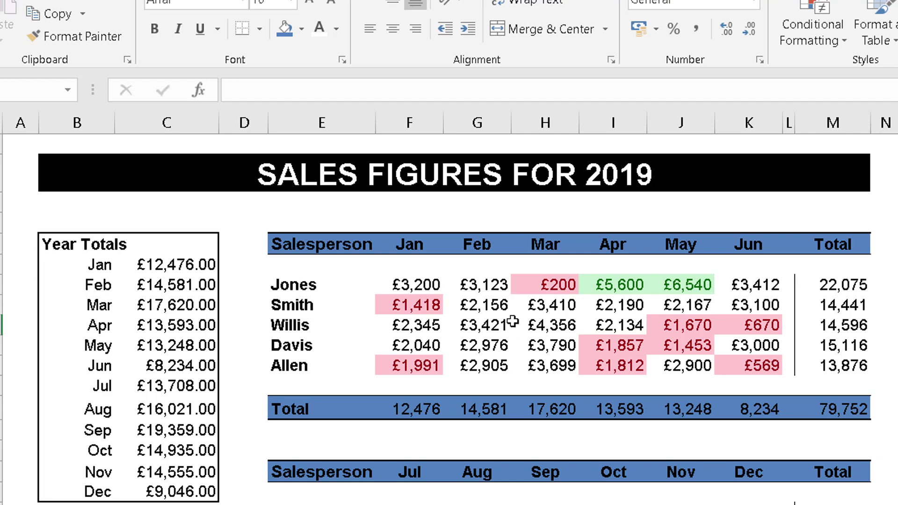
Look at the options for clearing conditional formatting rules with the figures in F7:K11 selected
click(425, 284)
drag(426, 285, 739, 364)
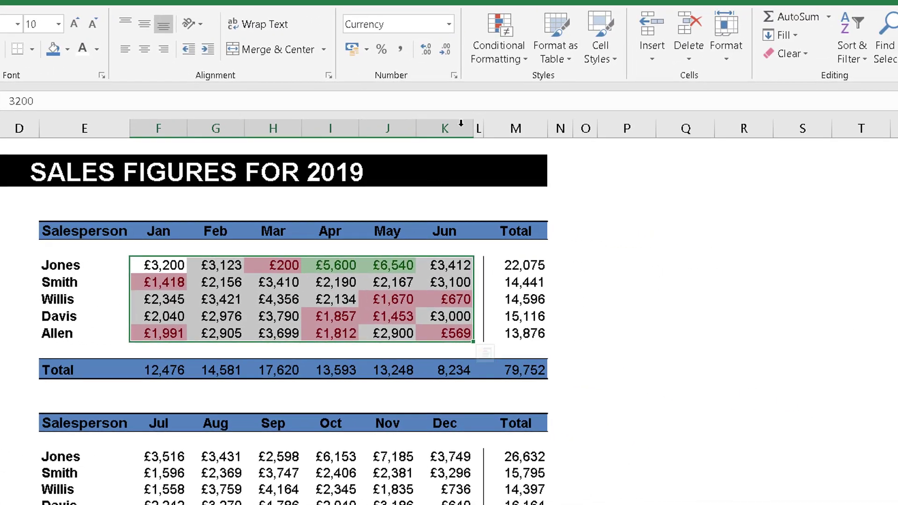
click(499, 47)
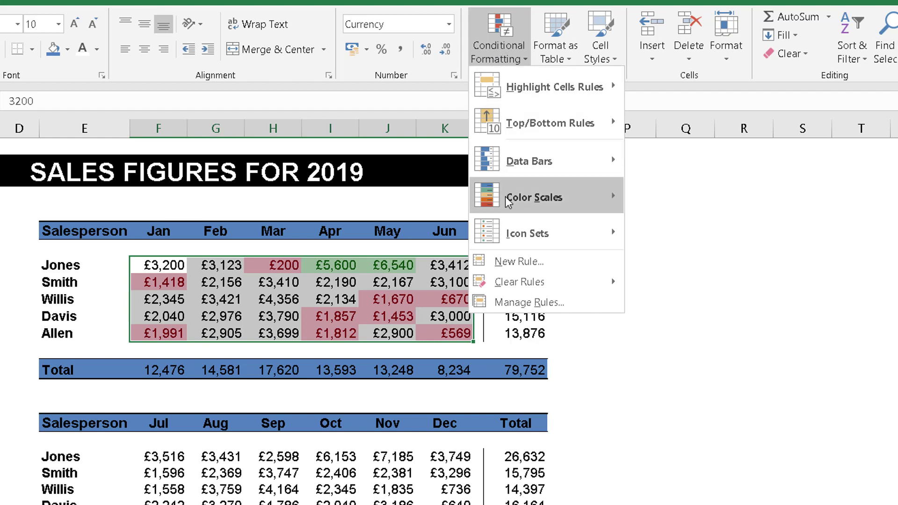
mouse_move(510, 282)
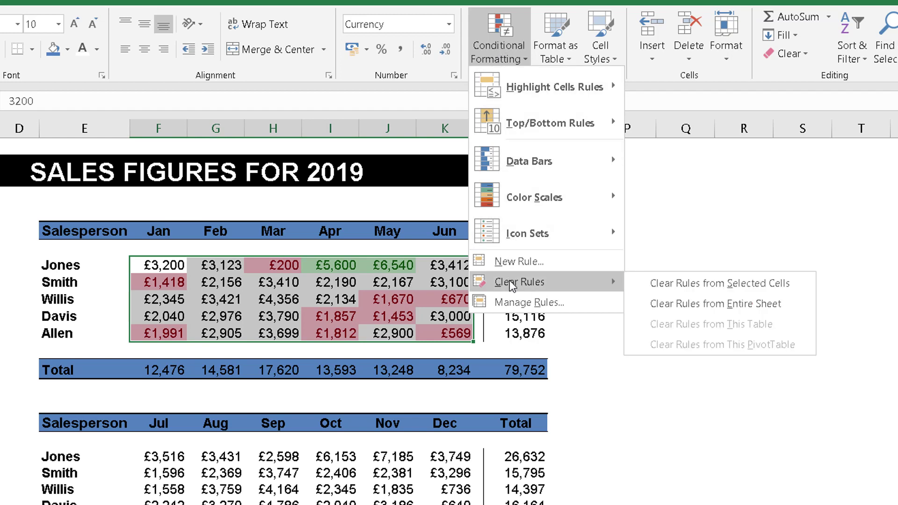
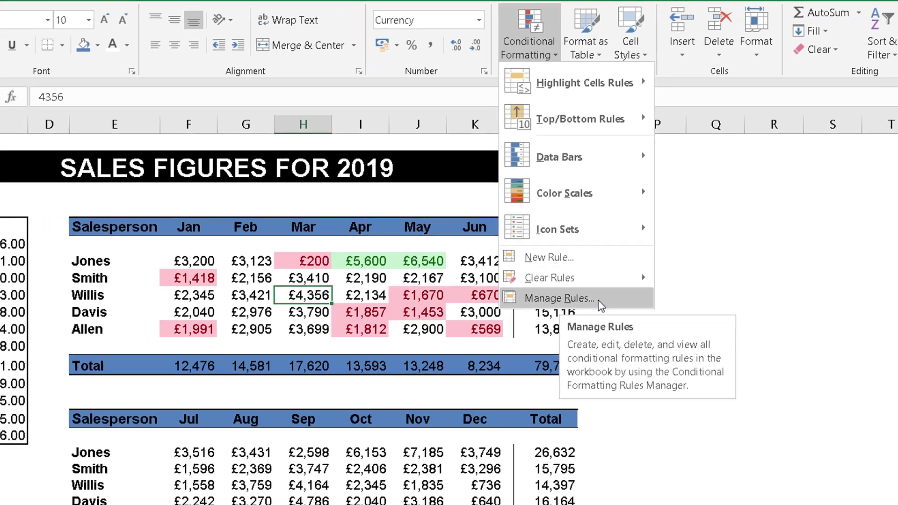
Review the greater-than-5000 and less-than-2000 rules in the Conditional Formatting Rules Manager
click(569, 304)
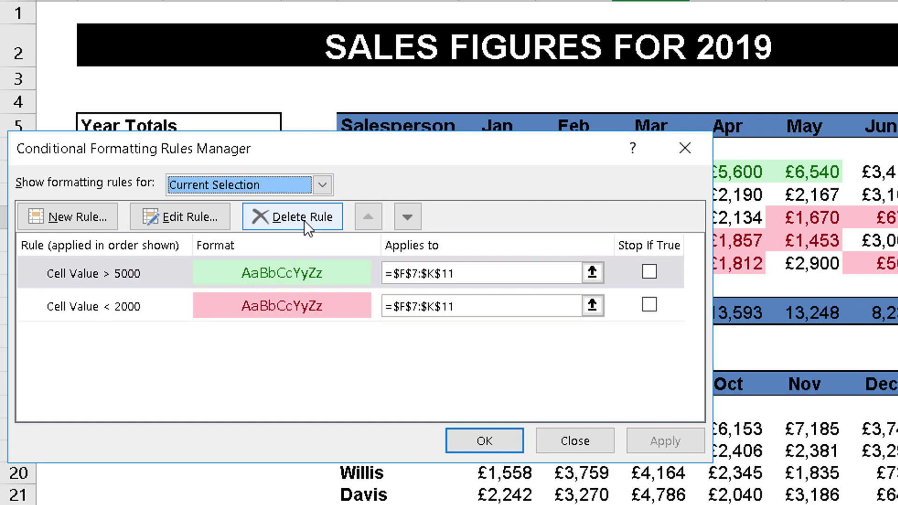
click(109, 275)
click(103, 305)
click(105, 279)
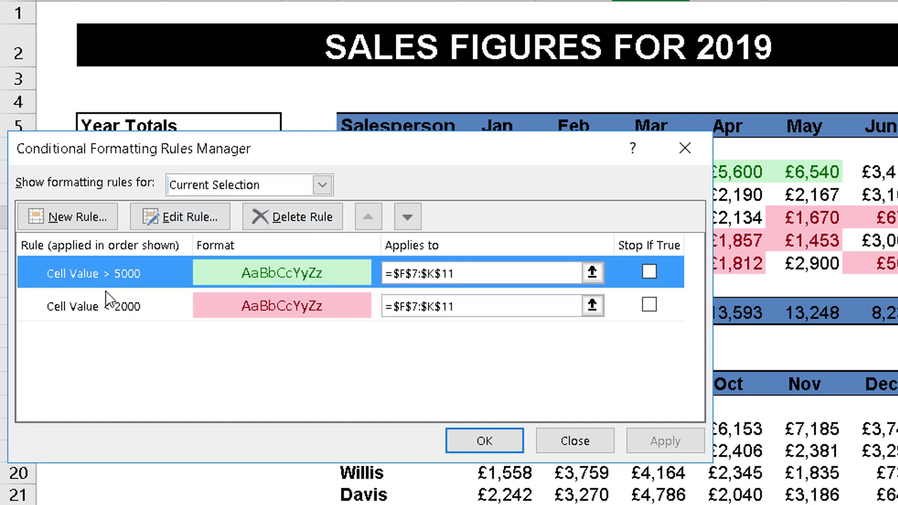
click(108, 309)
click(111, 273)
click(114, 306)
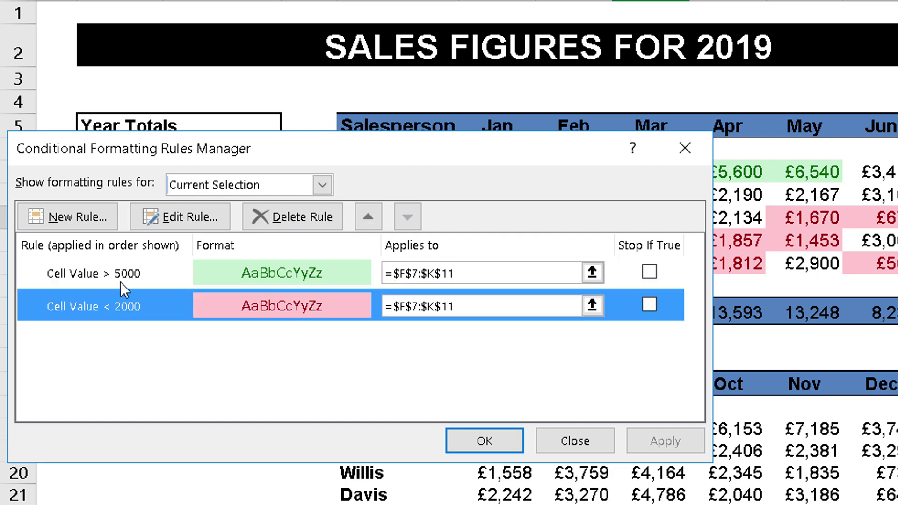
click(125, 275)
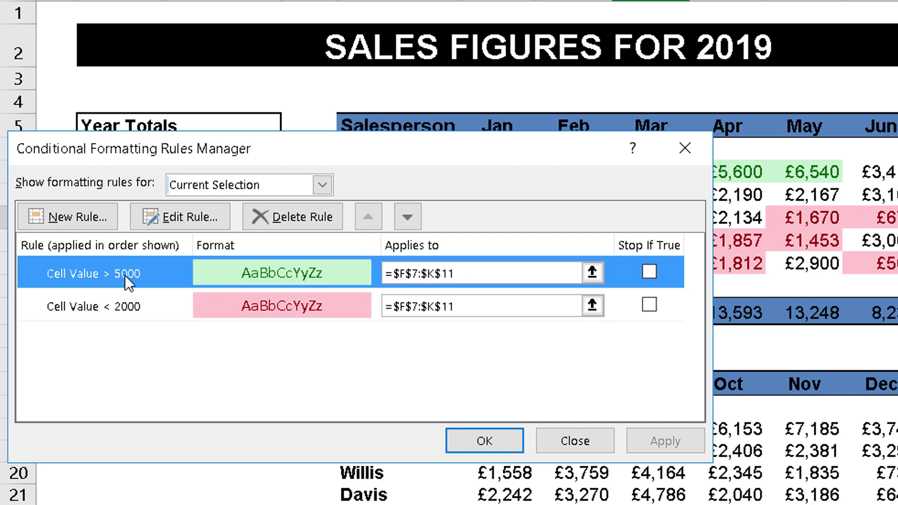
click(141, 309)
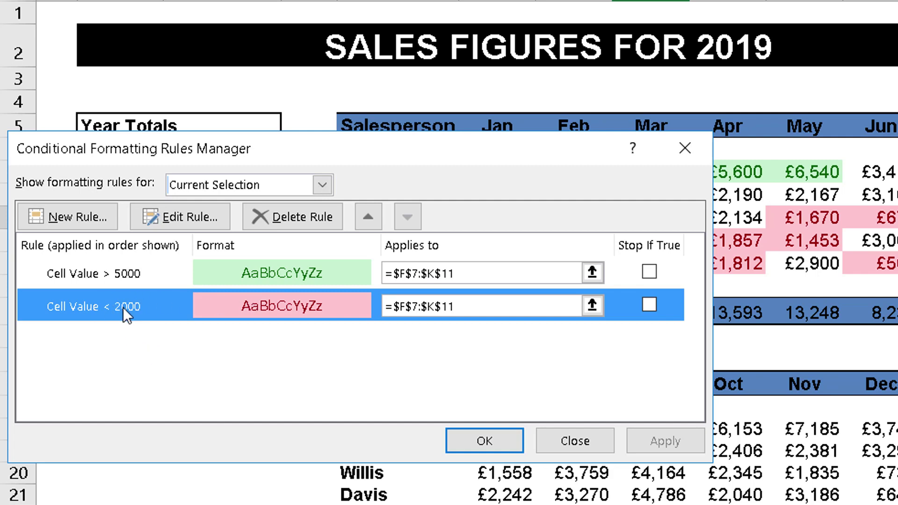
Inspect the definition of the less-than-2000 rule without editing it, and close the rules manager
click(180, 215)
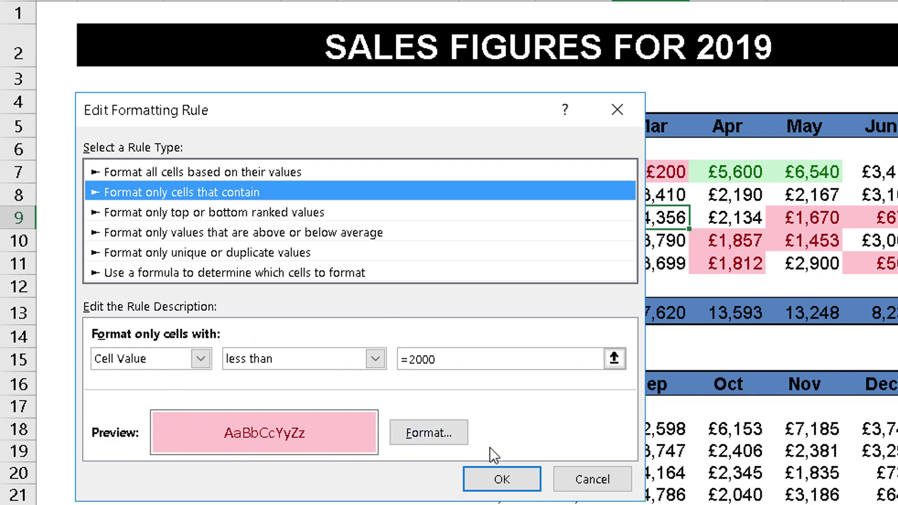
click(577, 476)
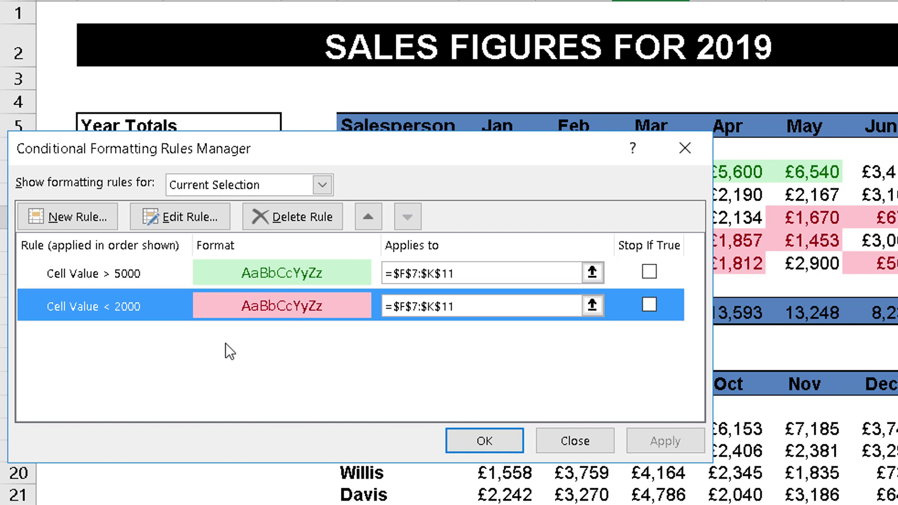
key(Return)
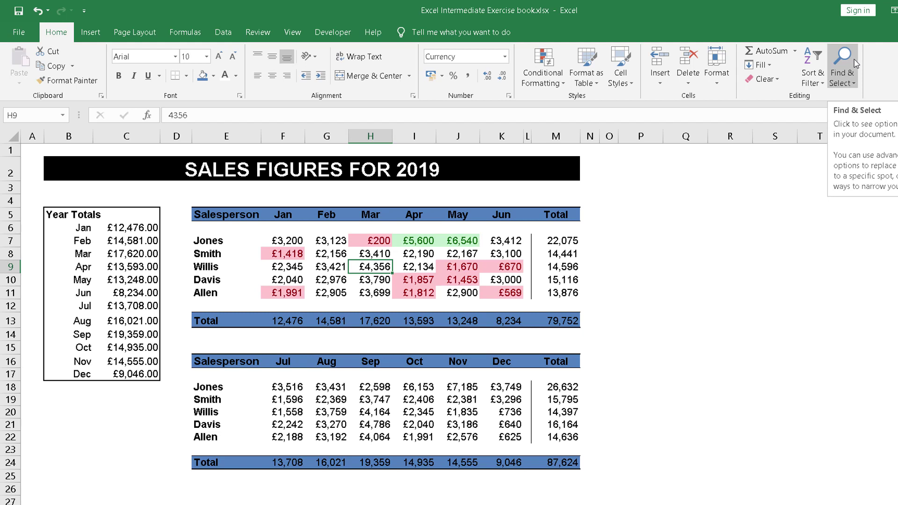
Select all cells on the sheet that contain conditional formatting
click(851, 73)
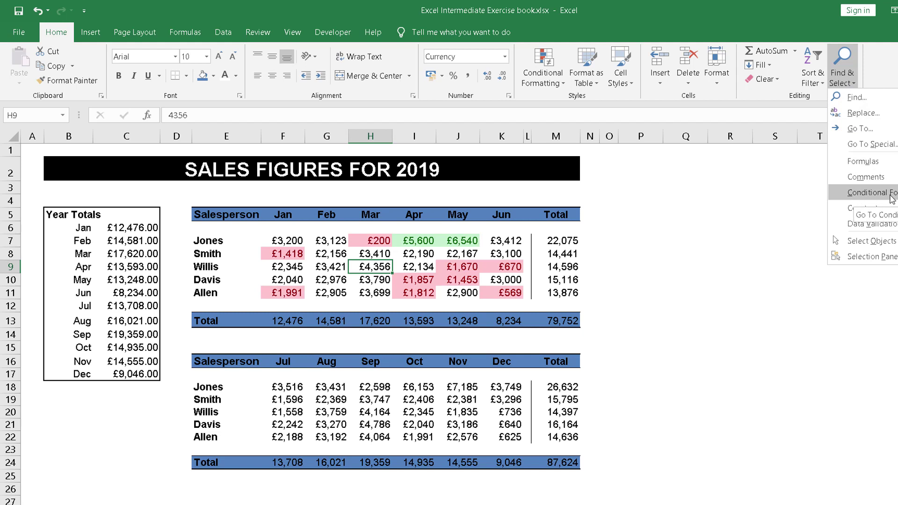
click(870, 192)
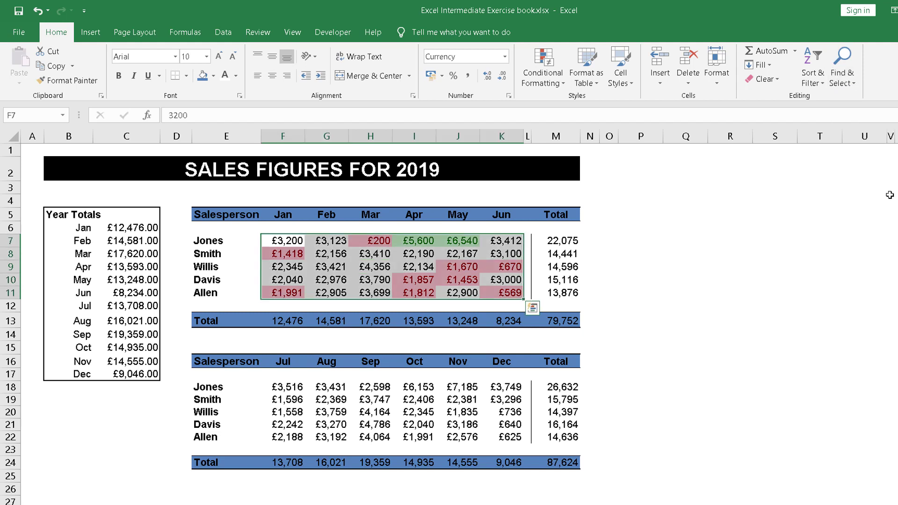